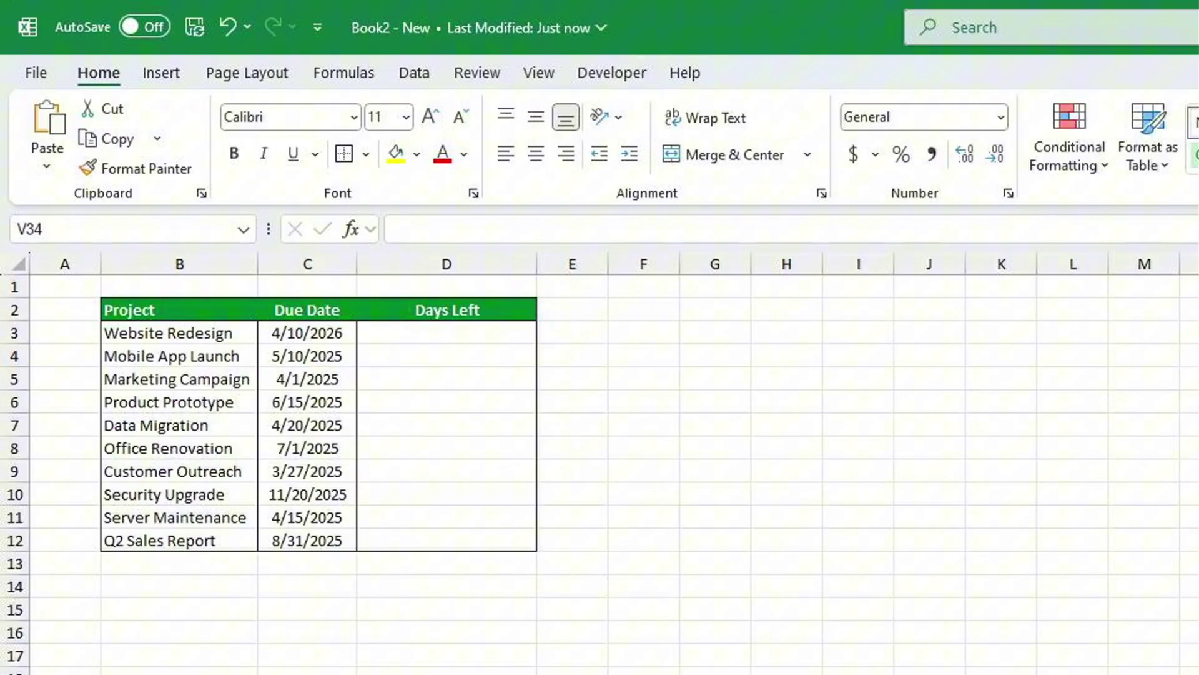
# Step: Enter =TODAY()-C3 in D3 for the Website Redesign row
pyautogui.click(454, 335)
pyautogui.write('=')
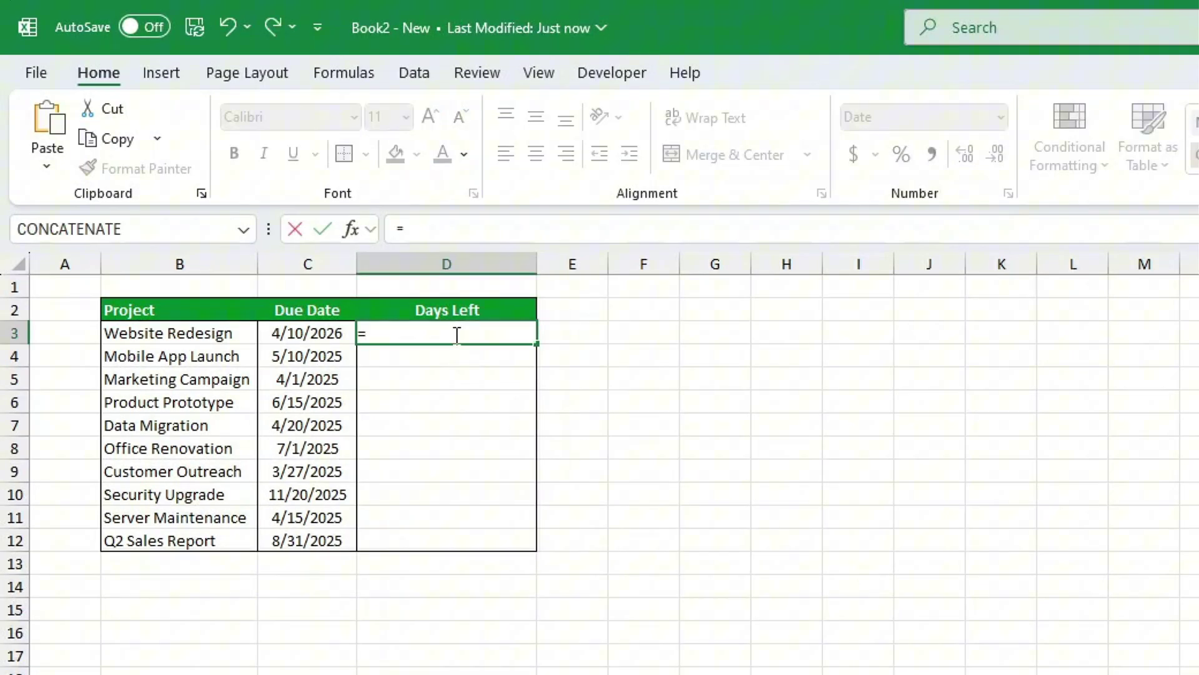
pyautogui.write('TOD')
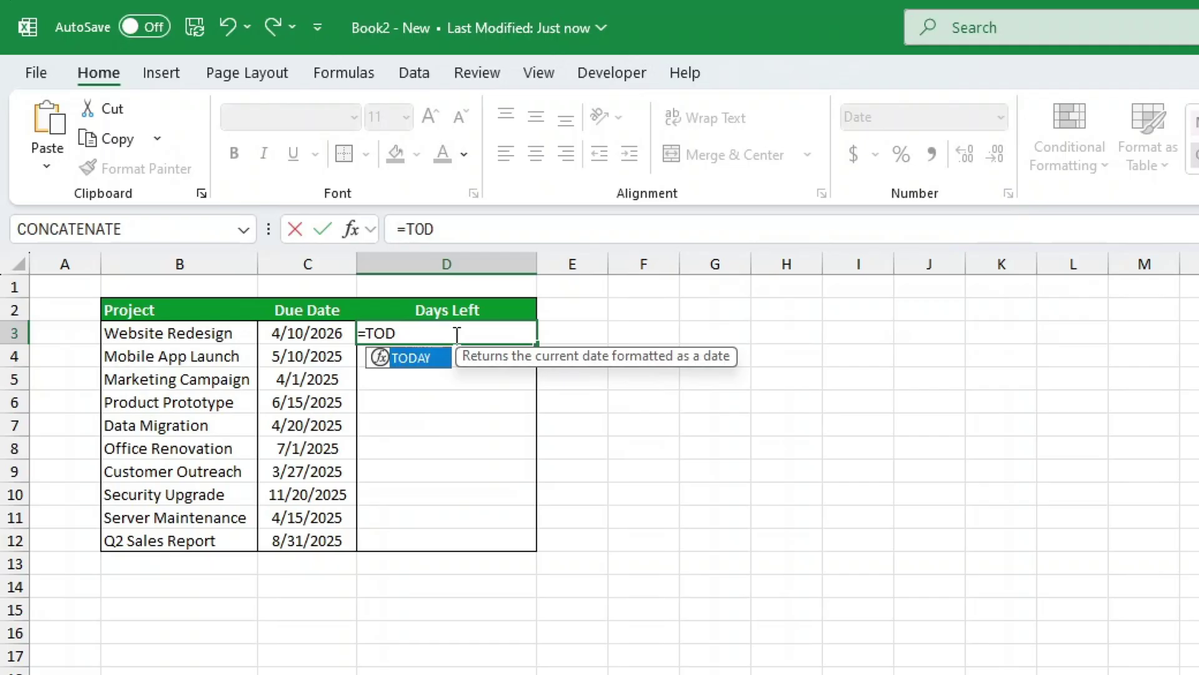
pyautogui.write('AY(')
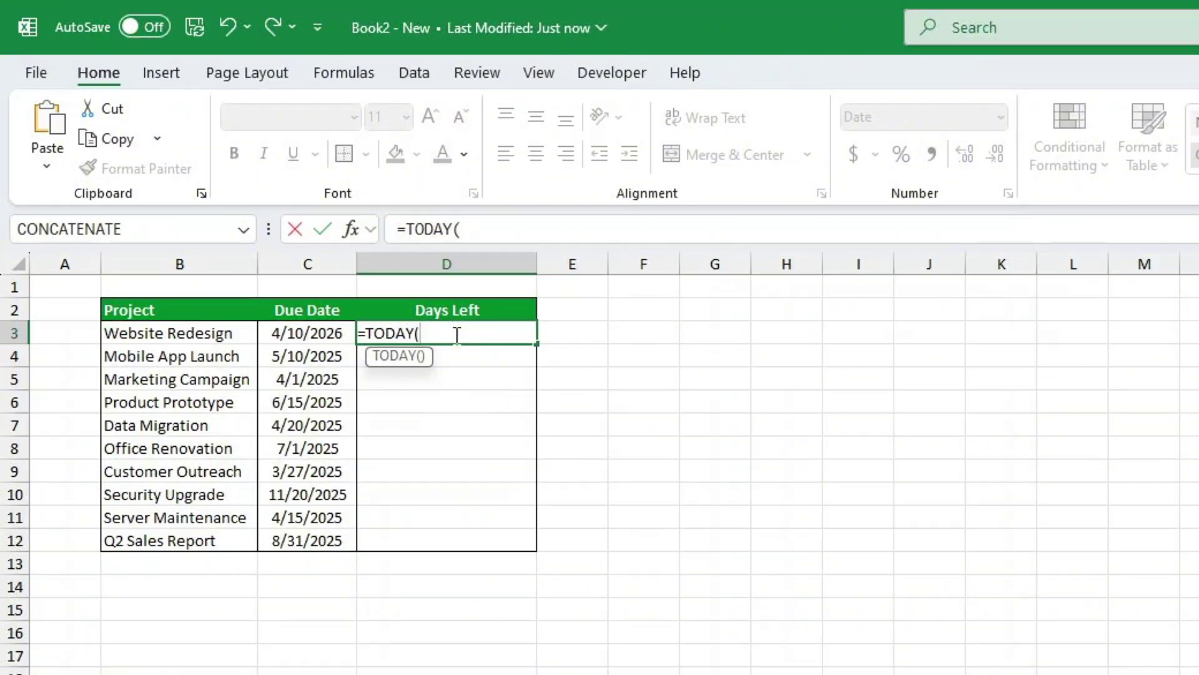
pyautogui.write(')-')
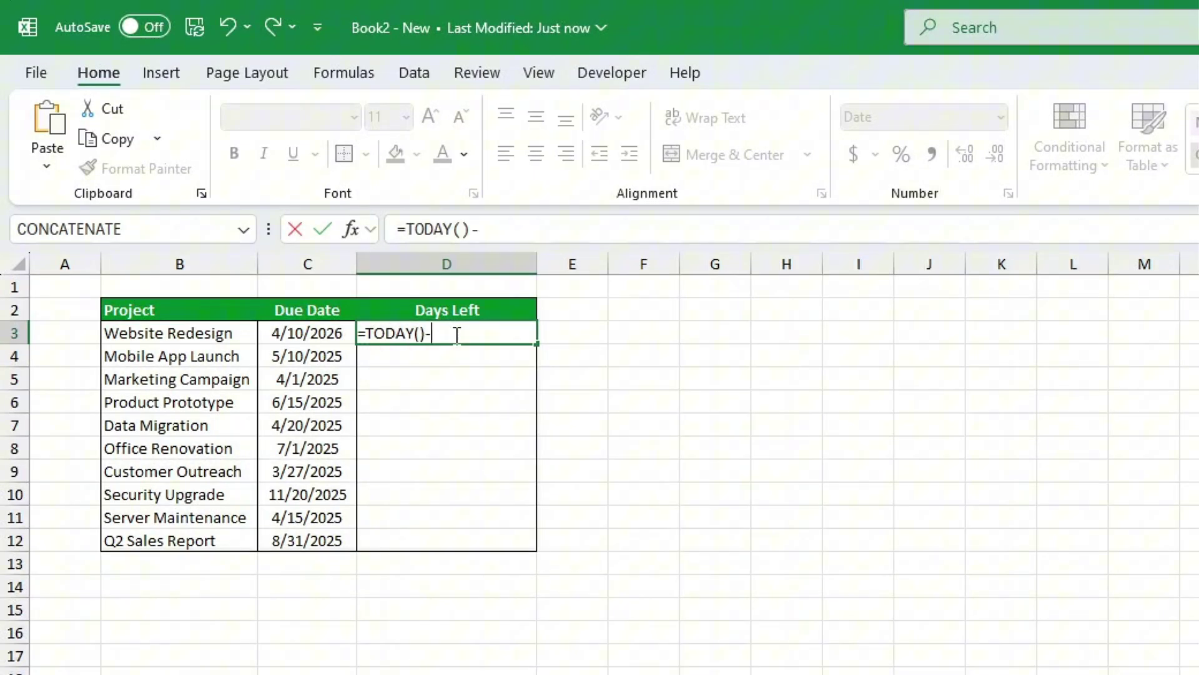
pyautogui.click(322, 333)
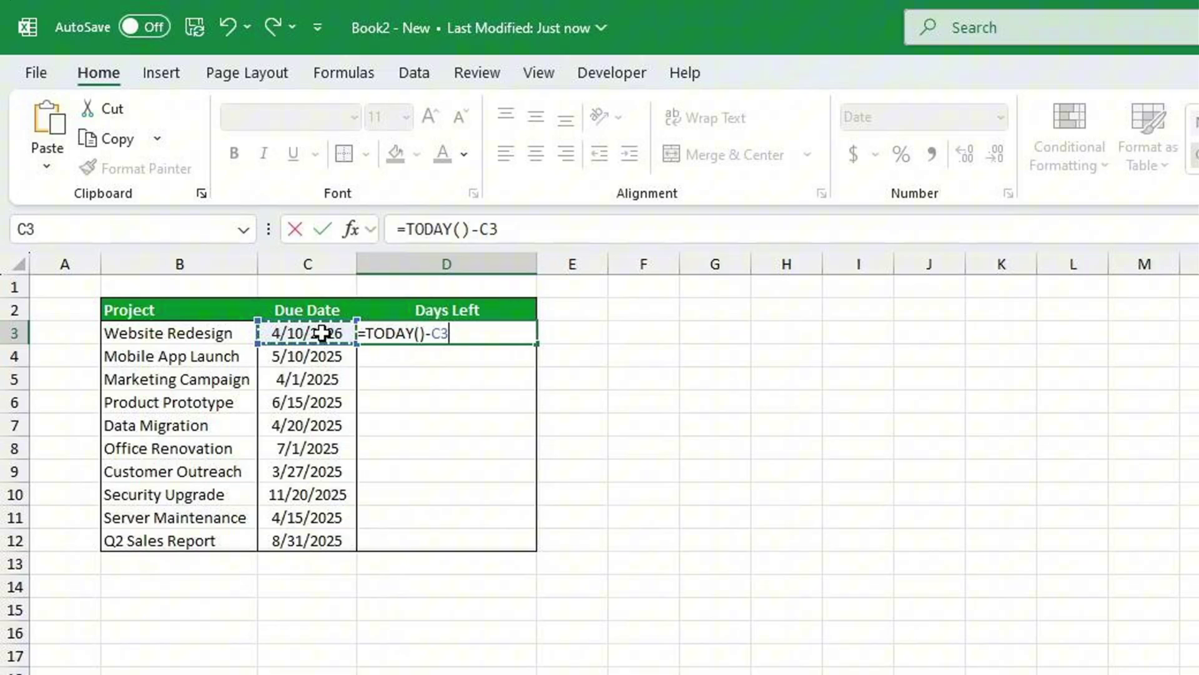
pyautogui.press('Return')
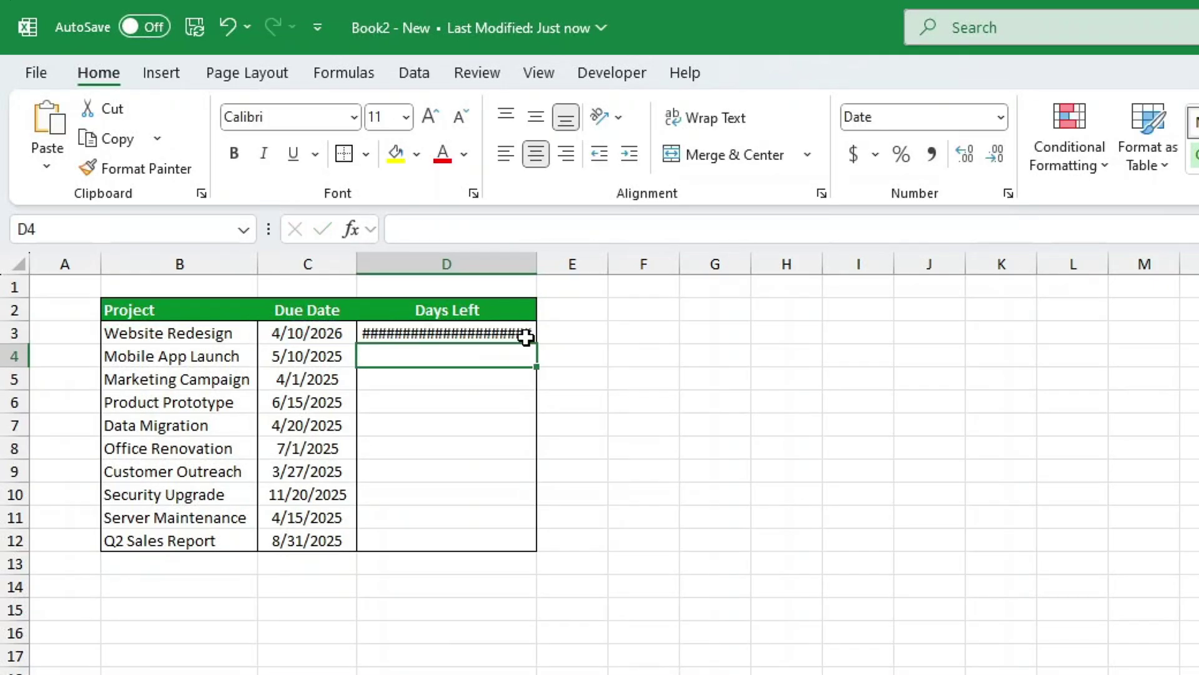
# Step: Fill the D3 days formula down through D12 with the fill handle and open the number format list
pyautogui.click(526, 333)
pyautogui.doubleClick(539, 343)
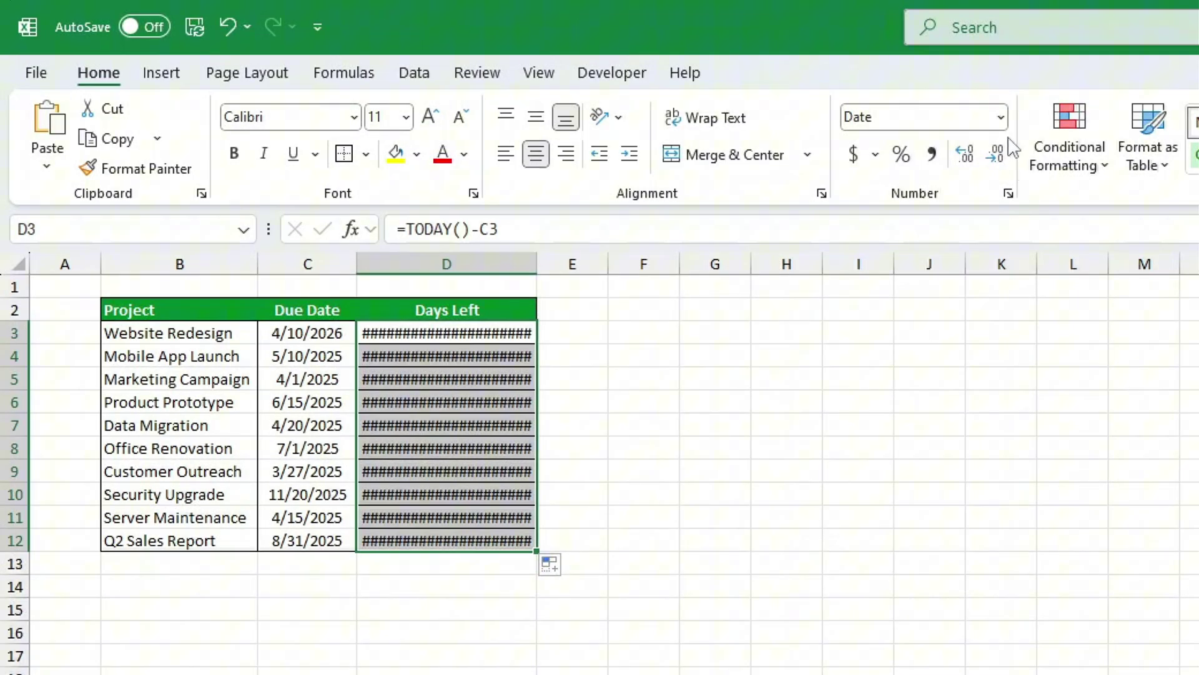
pyautogui.click(1001, 117)
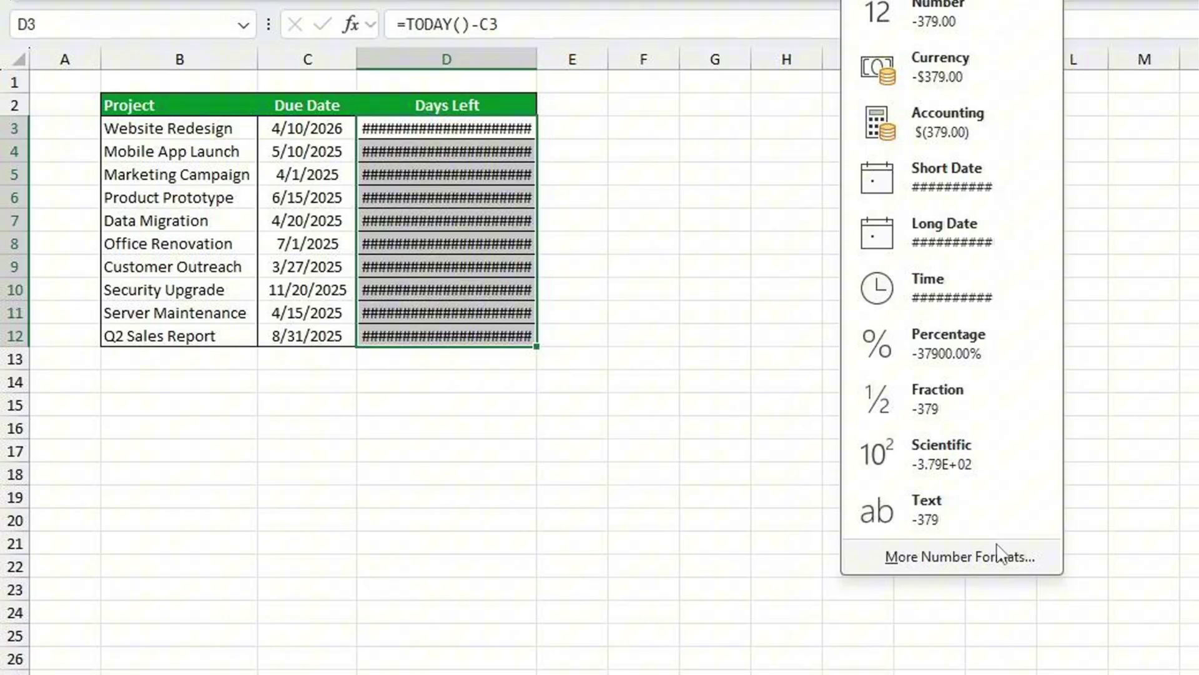
# Step: Apply a pasted custom [Red]/[Blue]/[Green] format code labeling days as Overdue, Remaining or Due Today
pyautogui.click(998, 554)
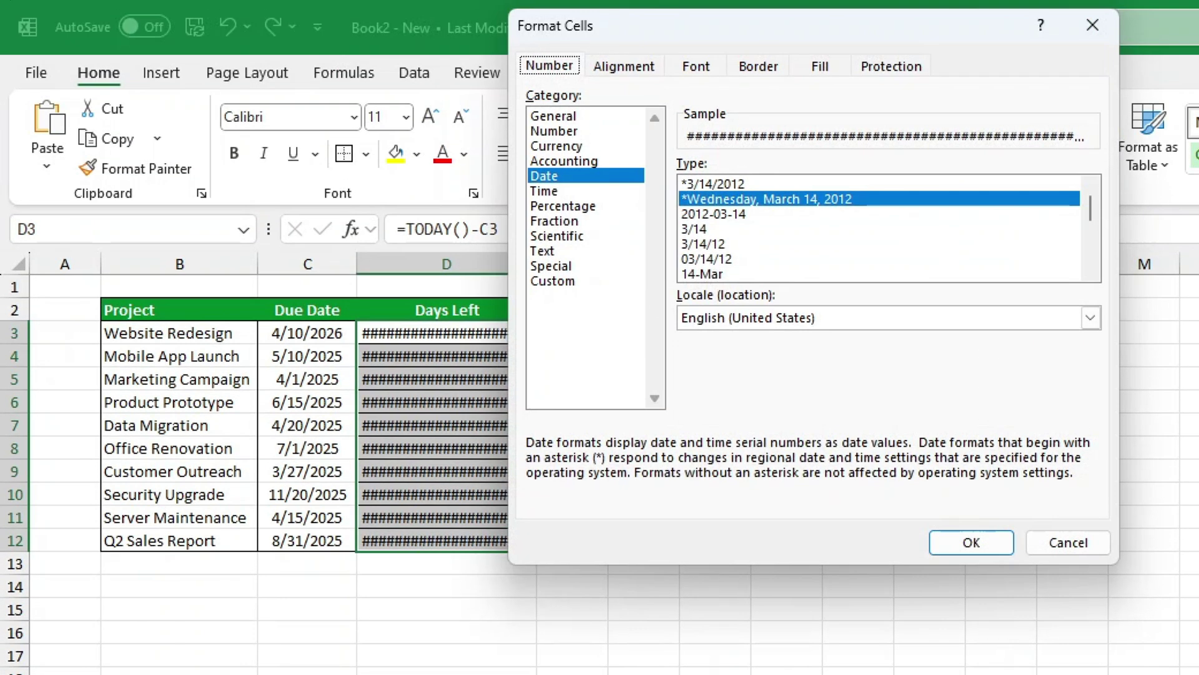
pyautogui.click(576, 282)
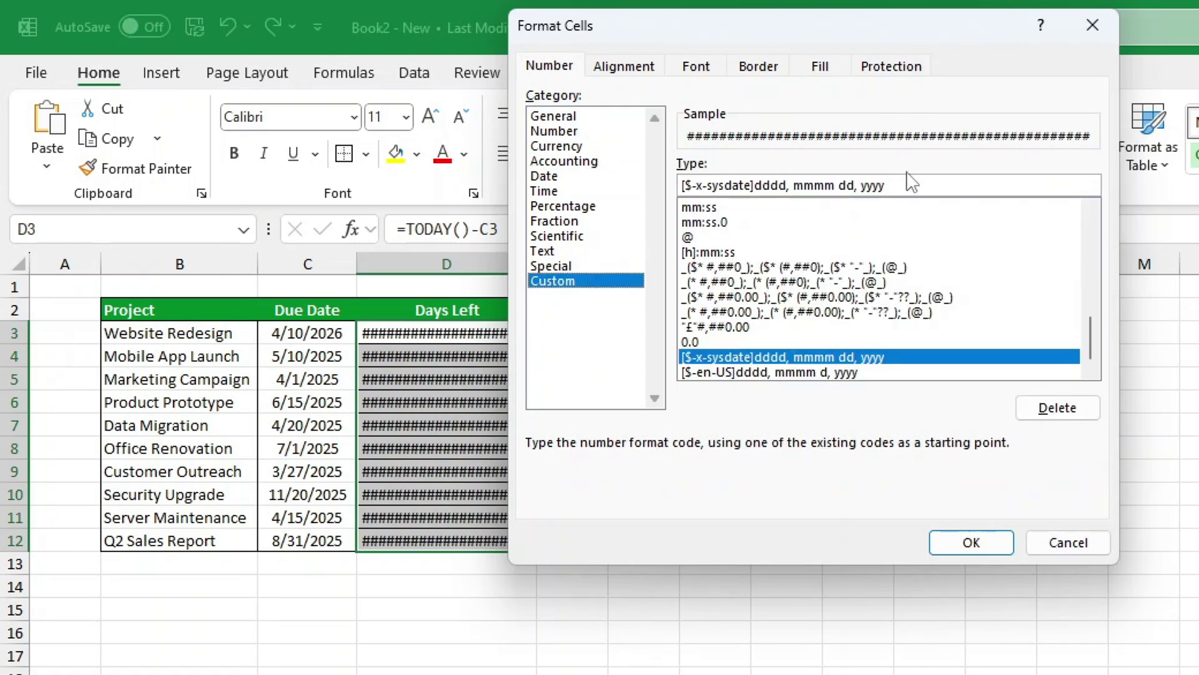
pyautogui.moveTo(909, 185); pyautogui.dragTo(684, 186)
pyautogui.rightClick(692, 186)
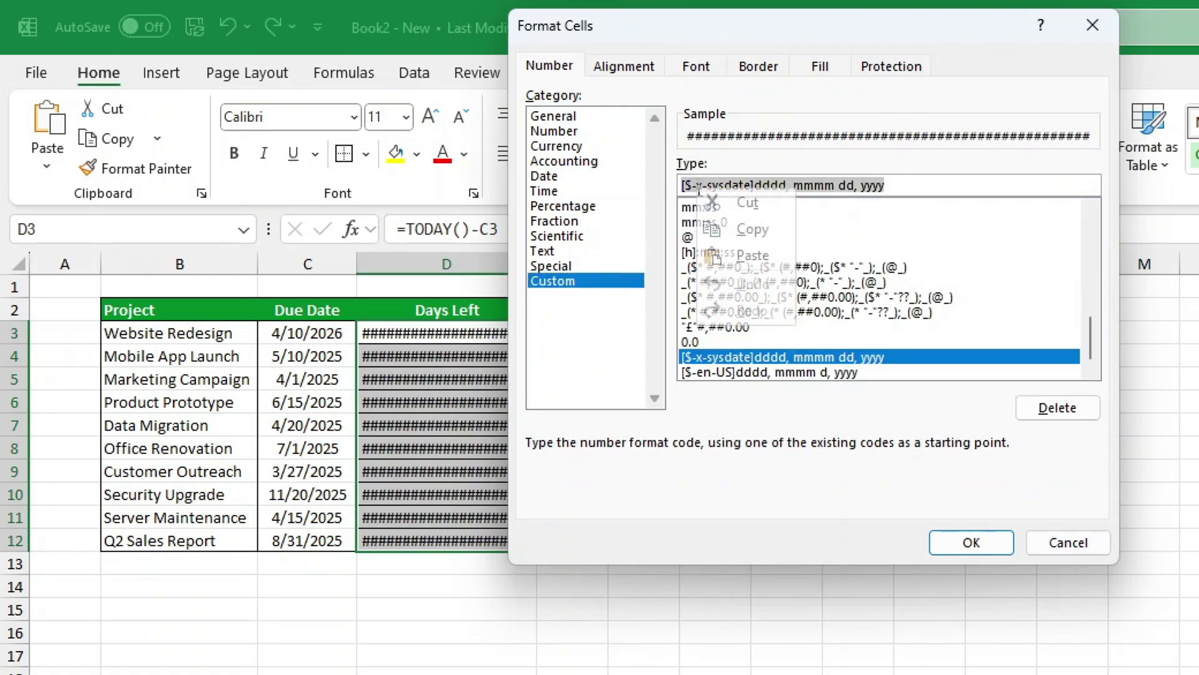
pyautogui.click(718, 254)
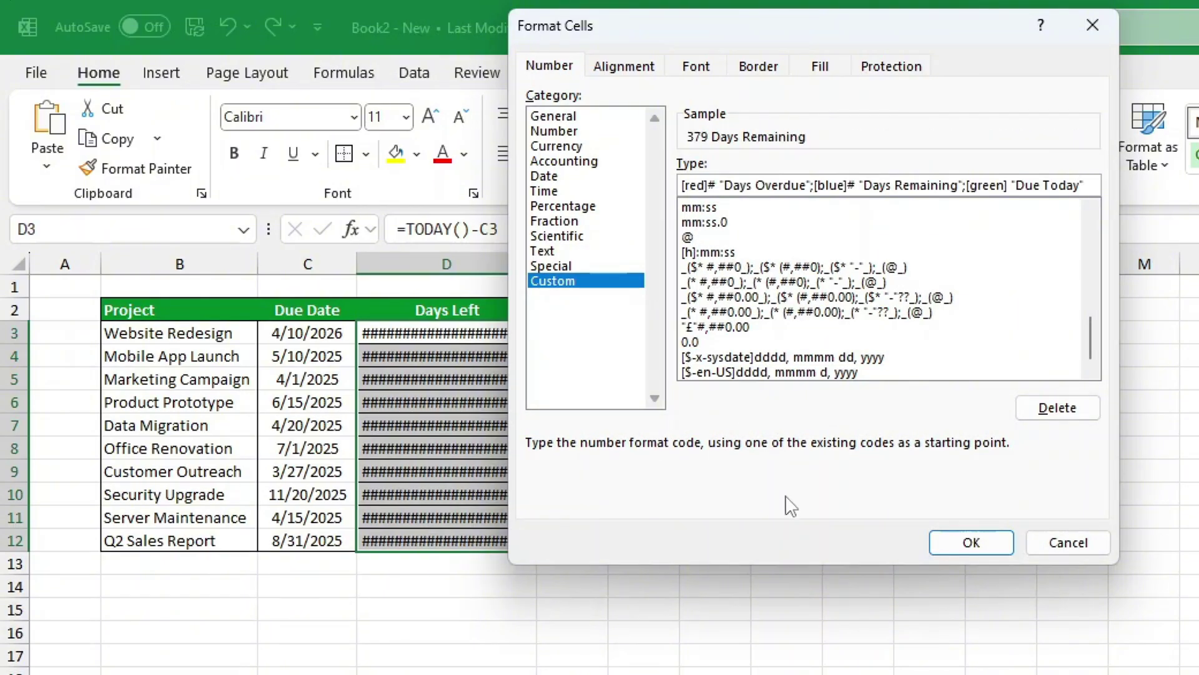
pyautogui.click(977, 544)
pyautogui.click(976, 543)
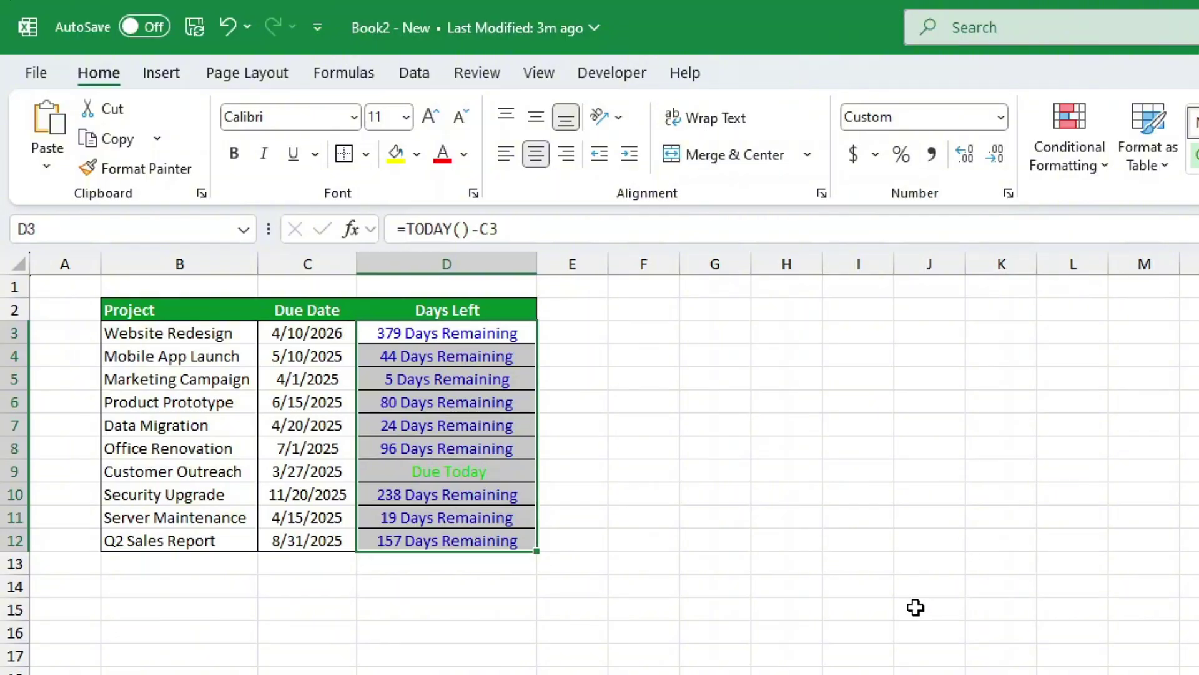
# Step: Edit the Security Upgrade due date in C10 to 3/29/2025
pyautogui.click(303, 496)
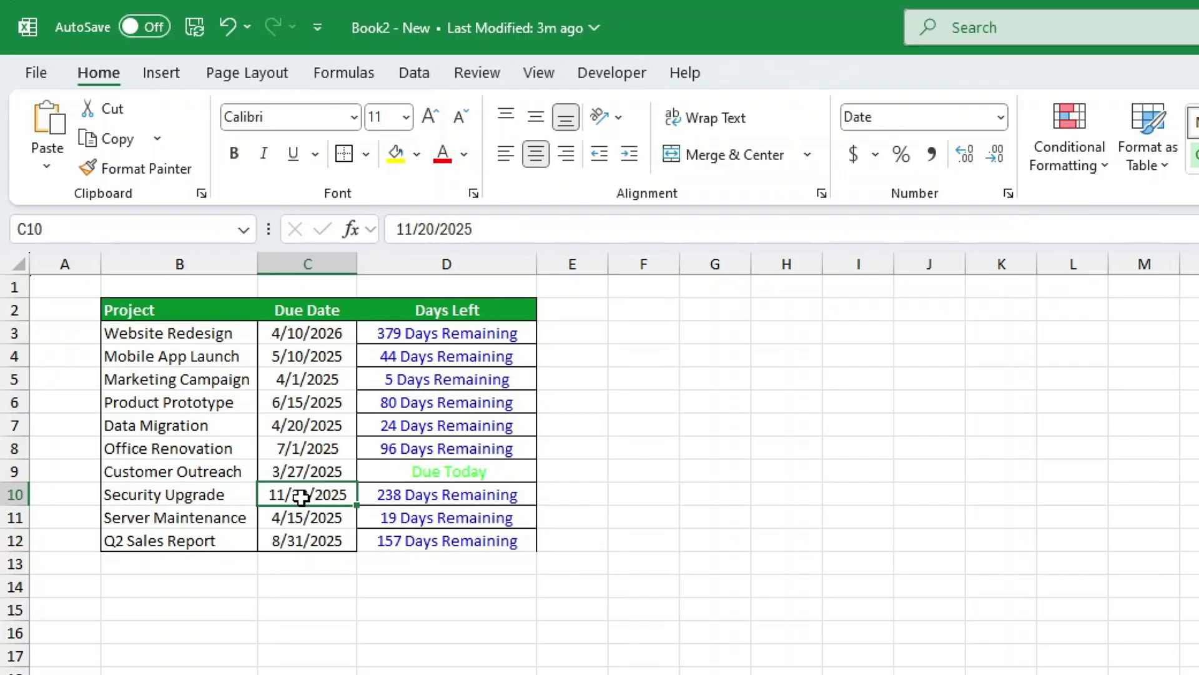
pyautogui.doubleClick(298, 496)
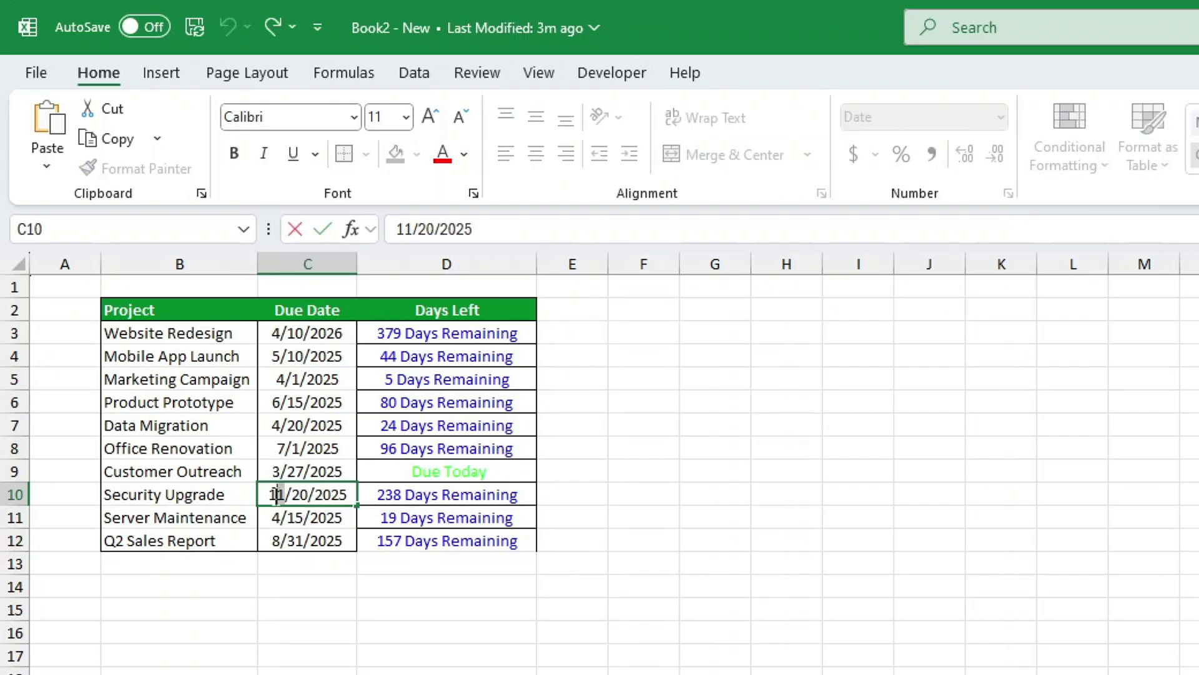
pyautogui.moveTo(277, 496); pyautogui.dragTo(265, 495)
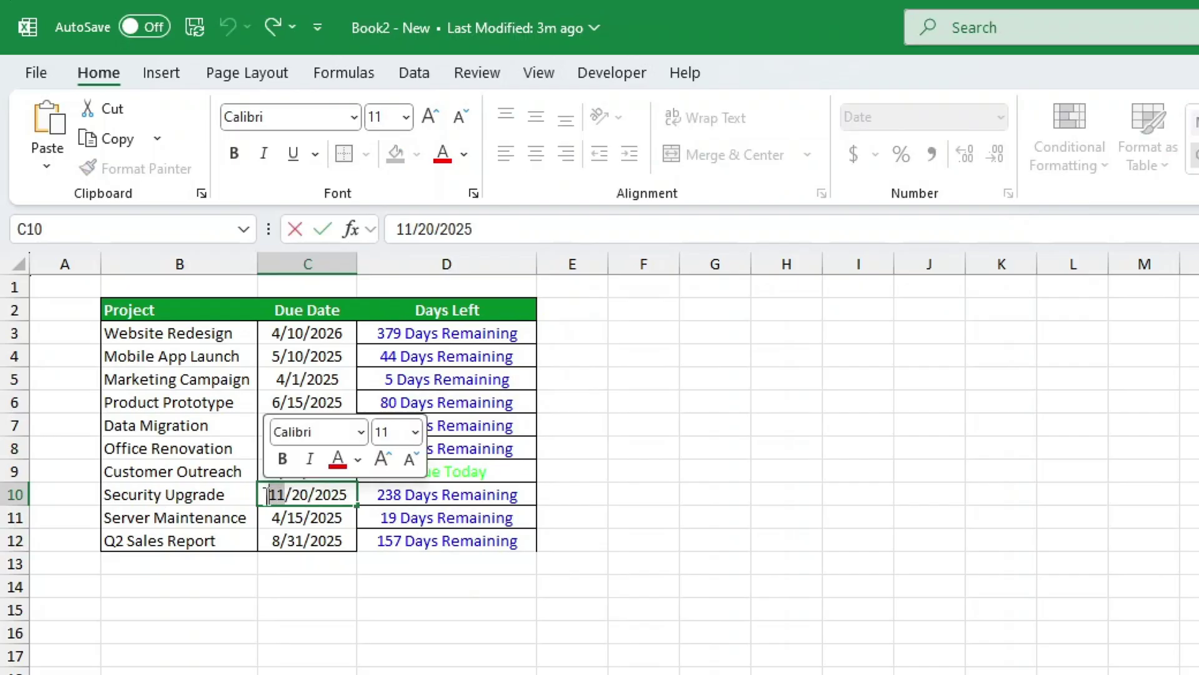
pyautogui.write('3')
pyautogui.hotkey('ctrl', 'Return')
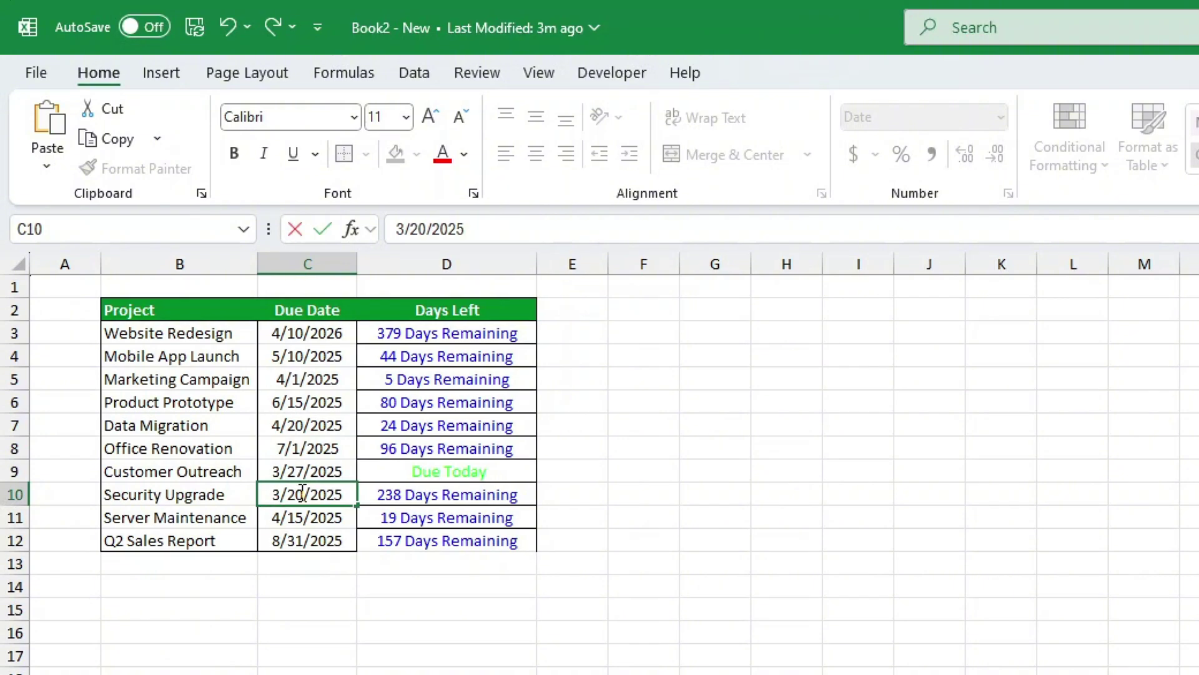
pyautogui.moveTo(302, 493); pyautogui.dragTo(288, 494)
pyautogui.write('2')
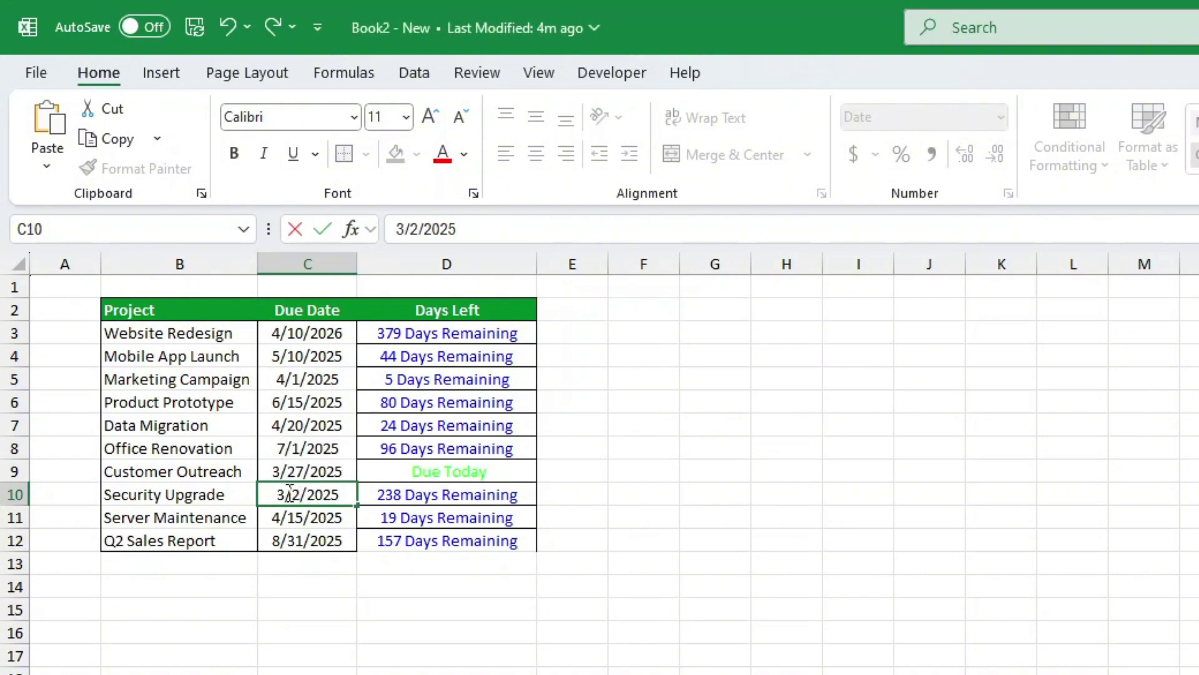
pyautogui.write('9')
pyautogui.press('Return')
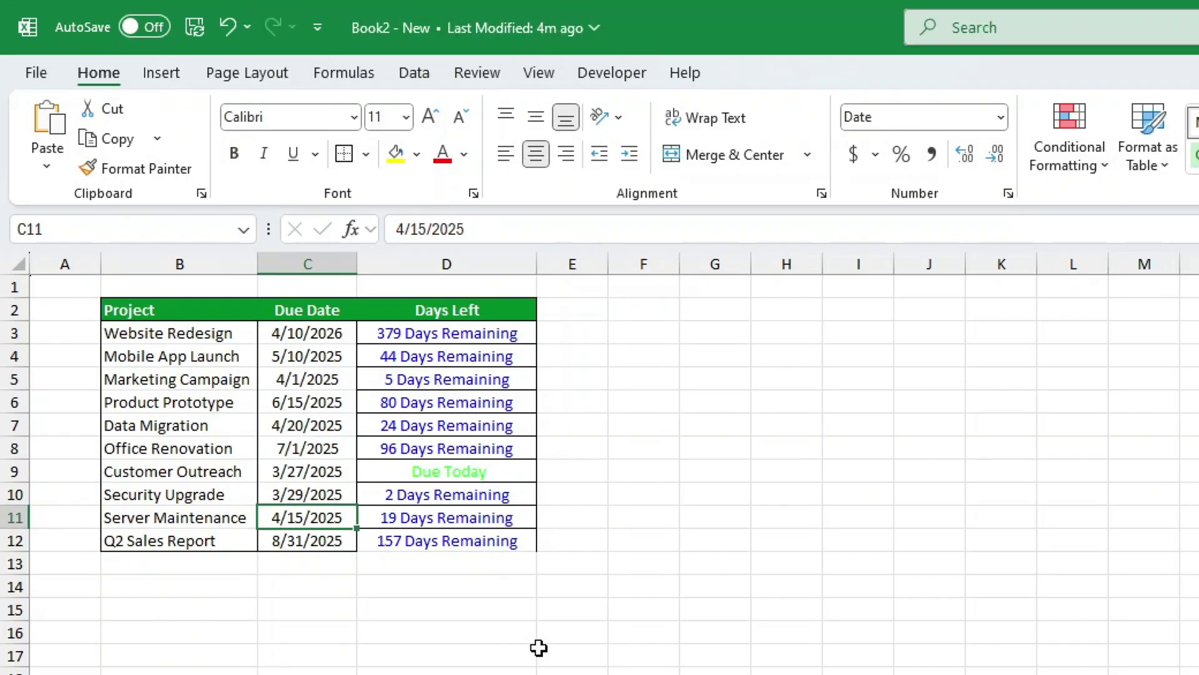
# Step: Change Marketing Campaign's due date to 4/15/2025 and Security Upgrade's to 3/10/2025
pyautogui.doubleClick(288, 384)
pyautogui.doubleClick(275, 378)
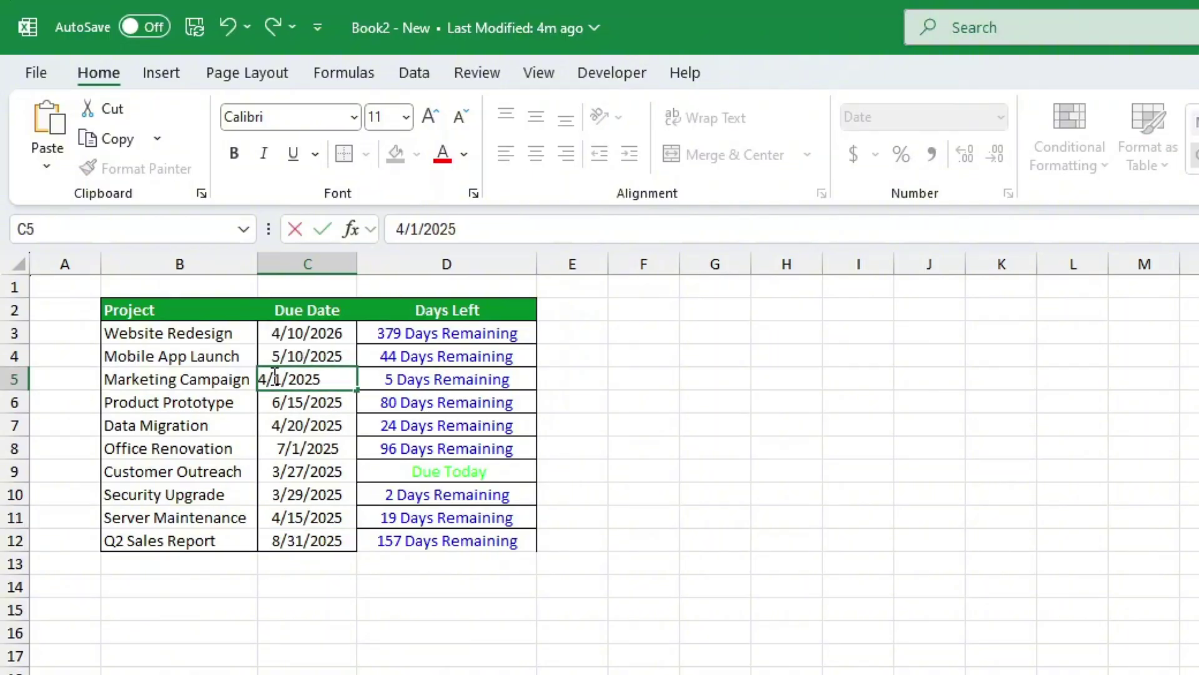
pyautogui.write('5')
pyautogui.press('Return')
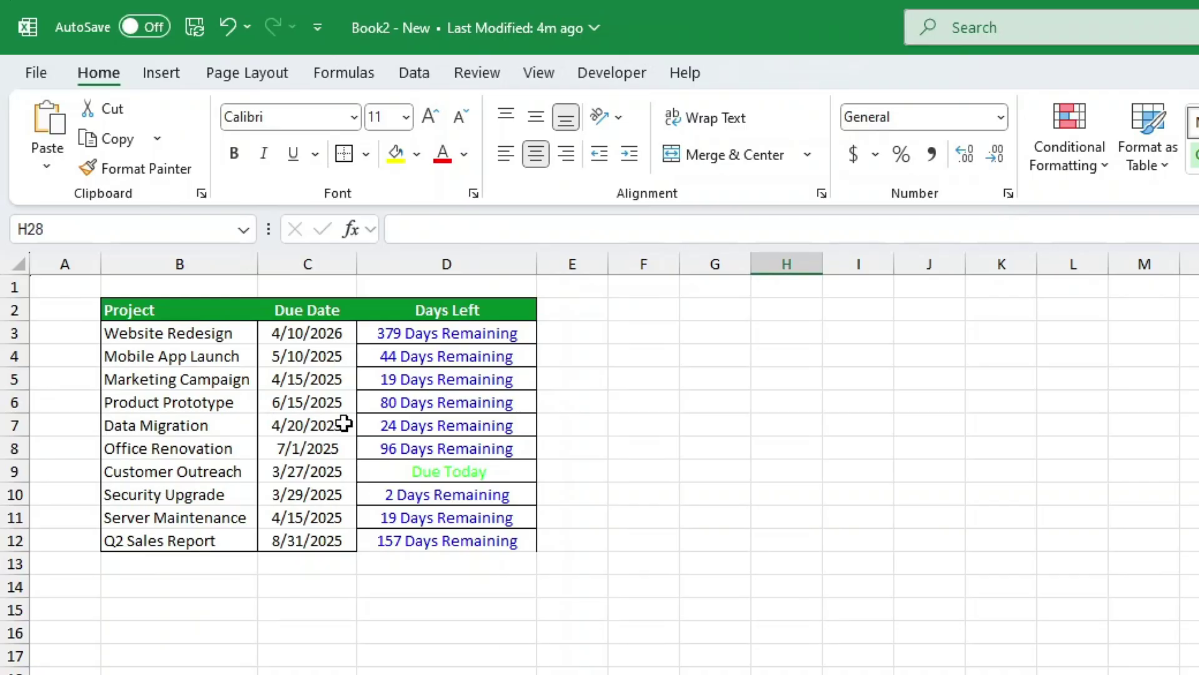
pyautogui.click(313, 491)
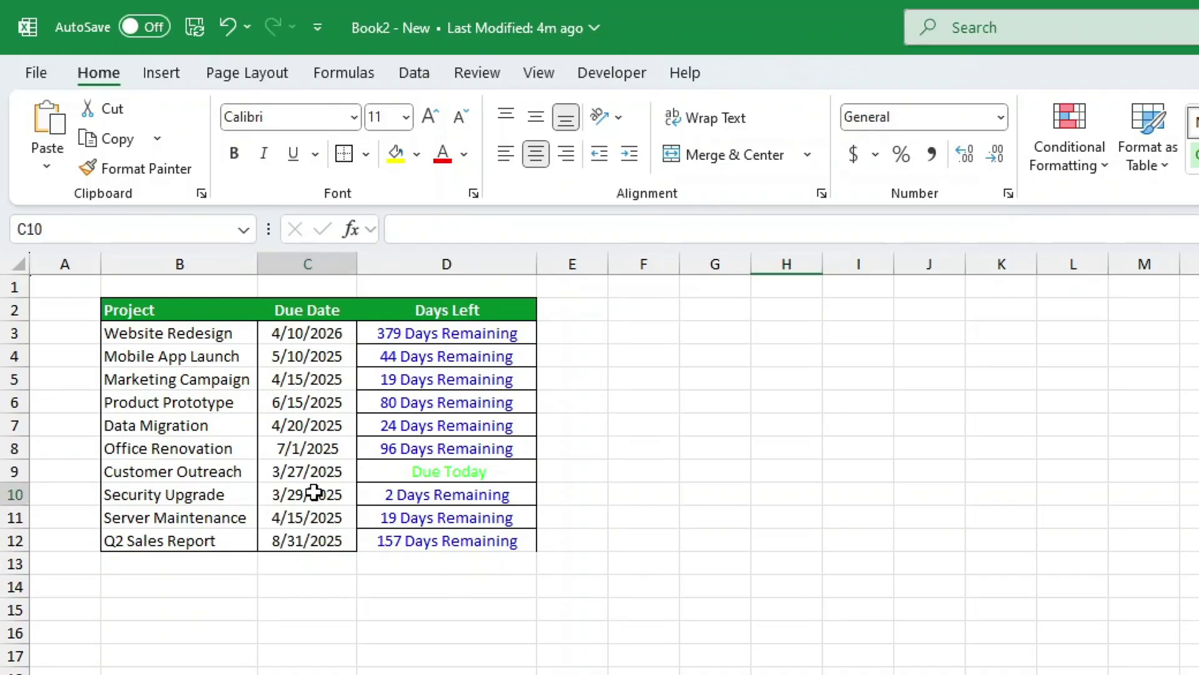
pyautogui.doubleClick(280, 493)
pyautogui.write('10')
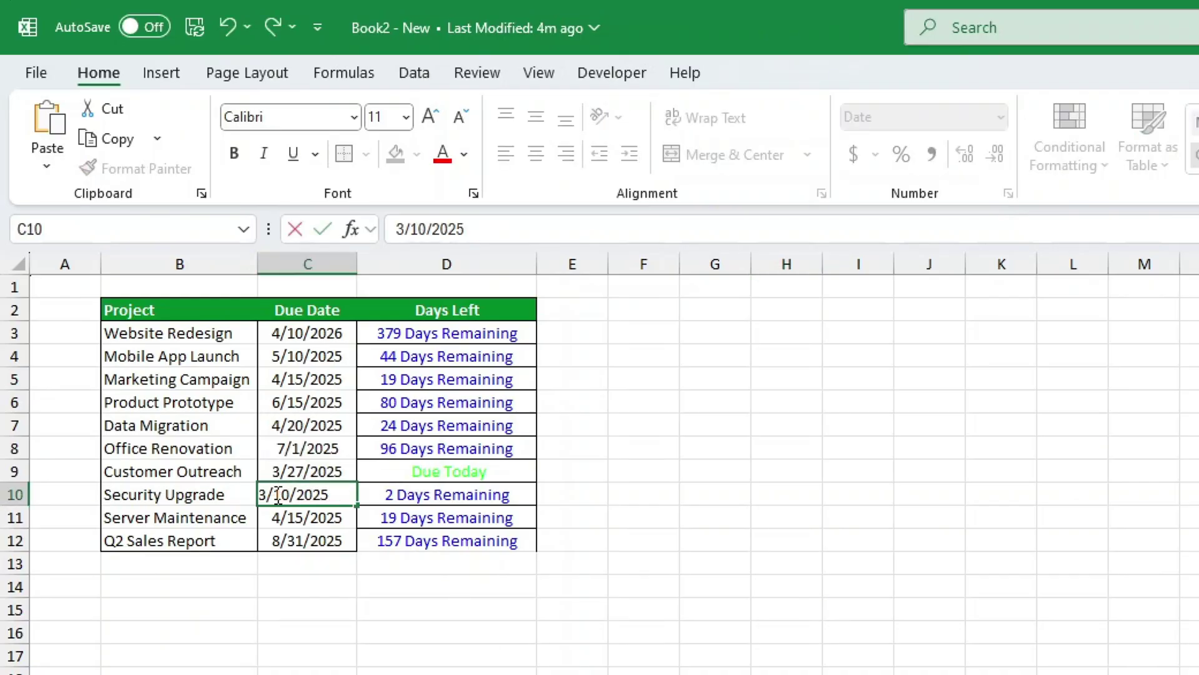
pyautogui.press('Return')
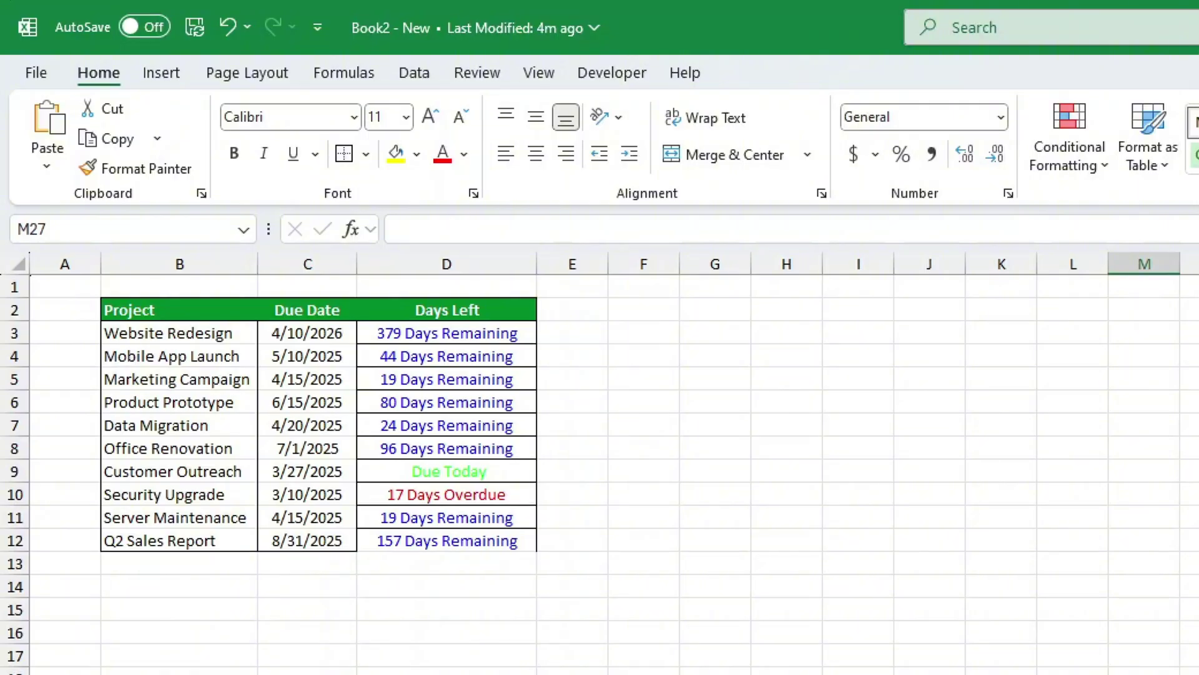
# Step: Change Mobile App Launch's due date to 2/10/2025 and Product Prototype's to 2/15/2025
pyautogui.doubleClick(265, 361)
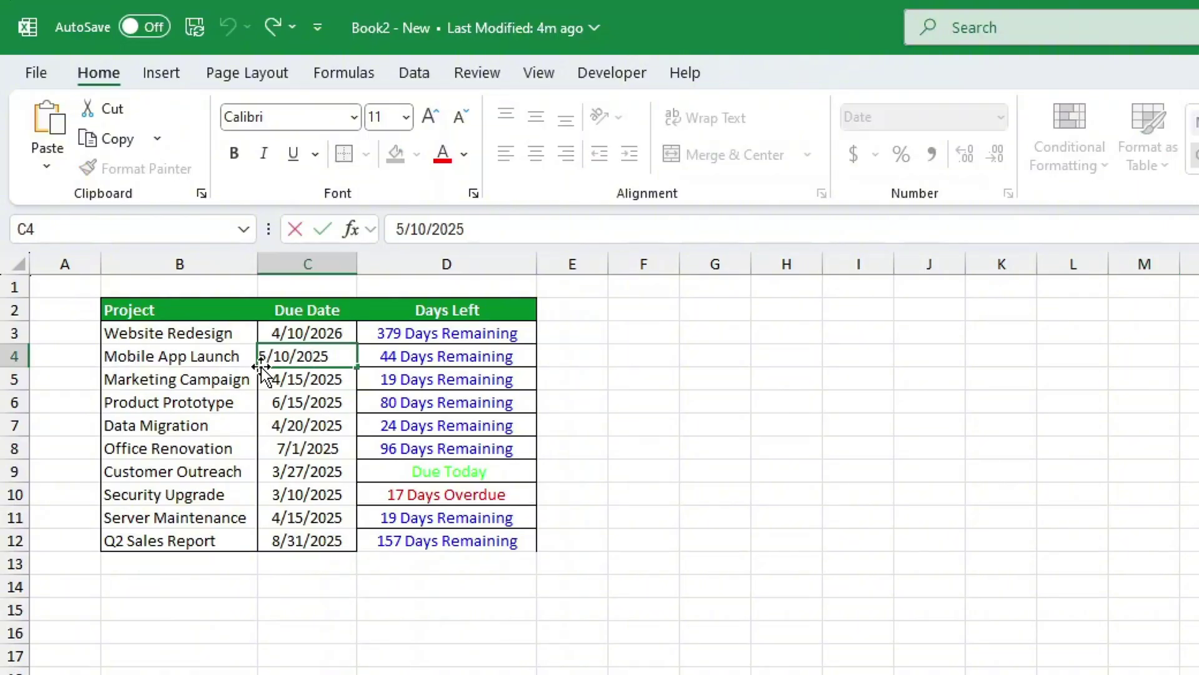
pyautogui.doubleClick(265, 356)
pyautogui.write('2')
pyautogui.press('Return')
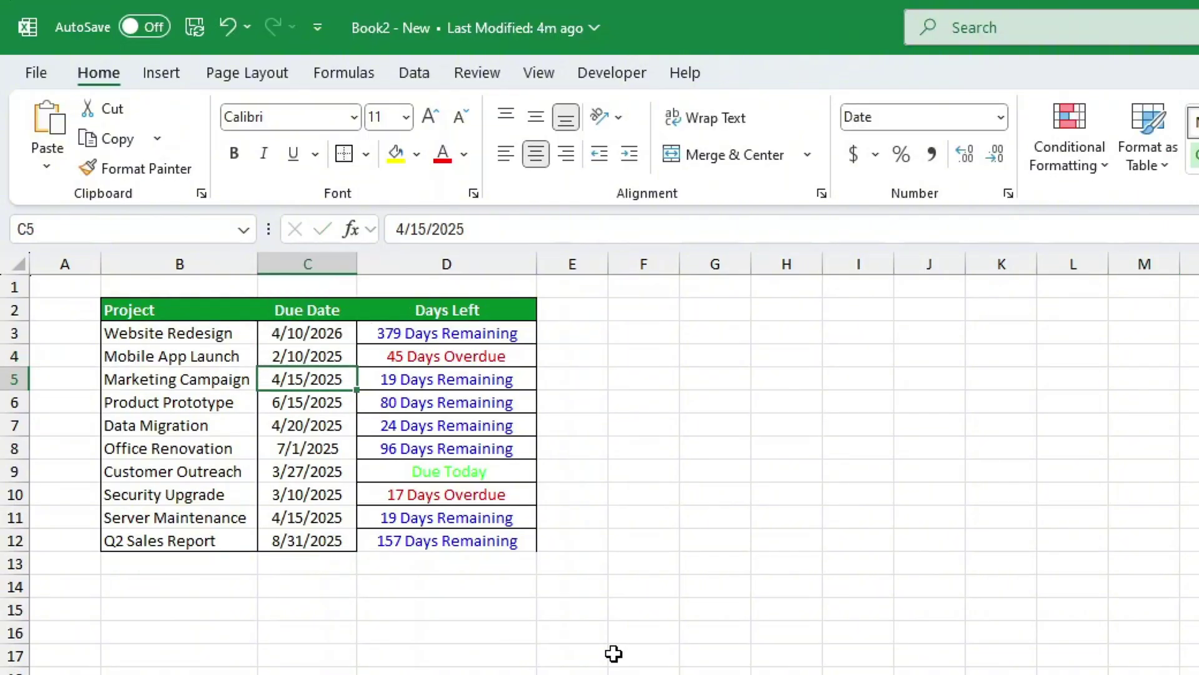
pyautogui.doubleClick(292, 403)
pyautogui.moveTo(260, 402); pyautogui.dragTo(266, 402)
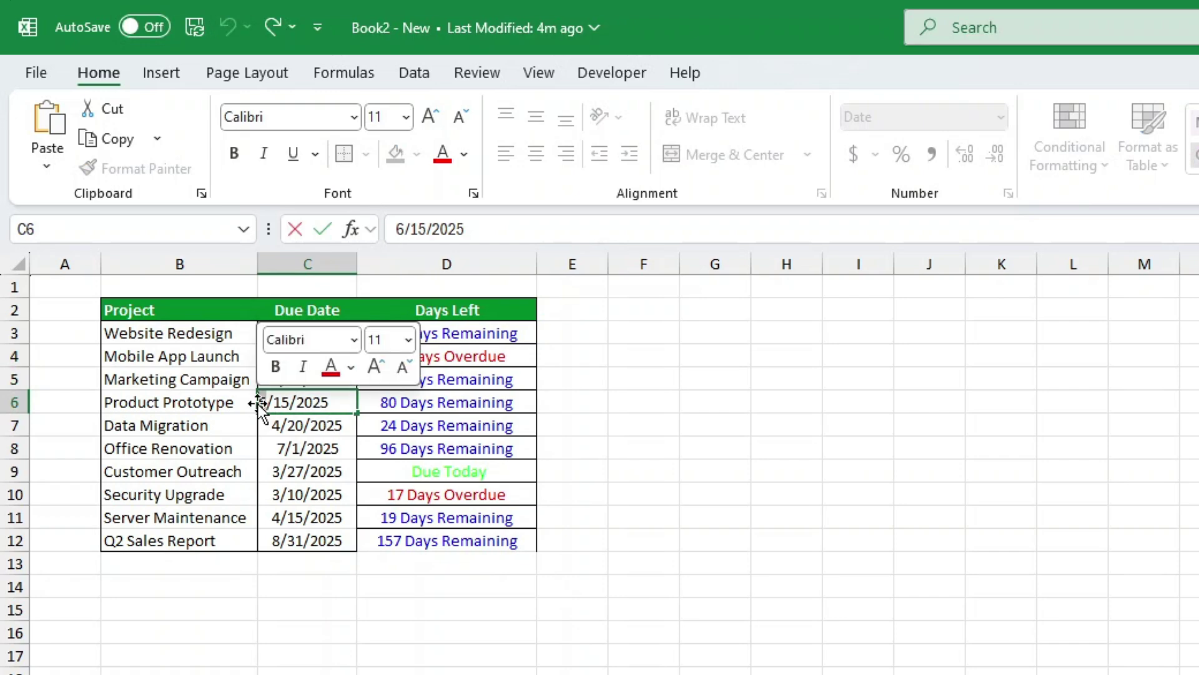
pyautogui.write('2')
pyautogui.press('Return')
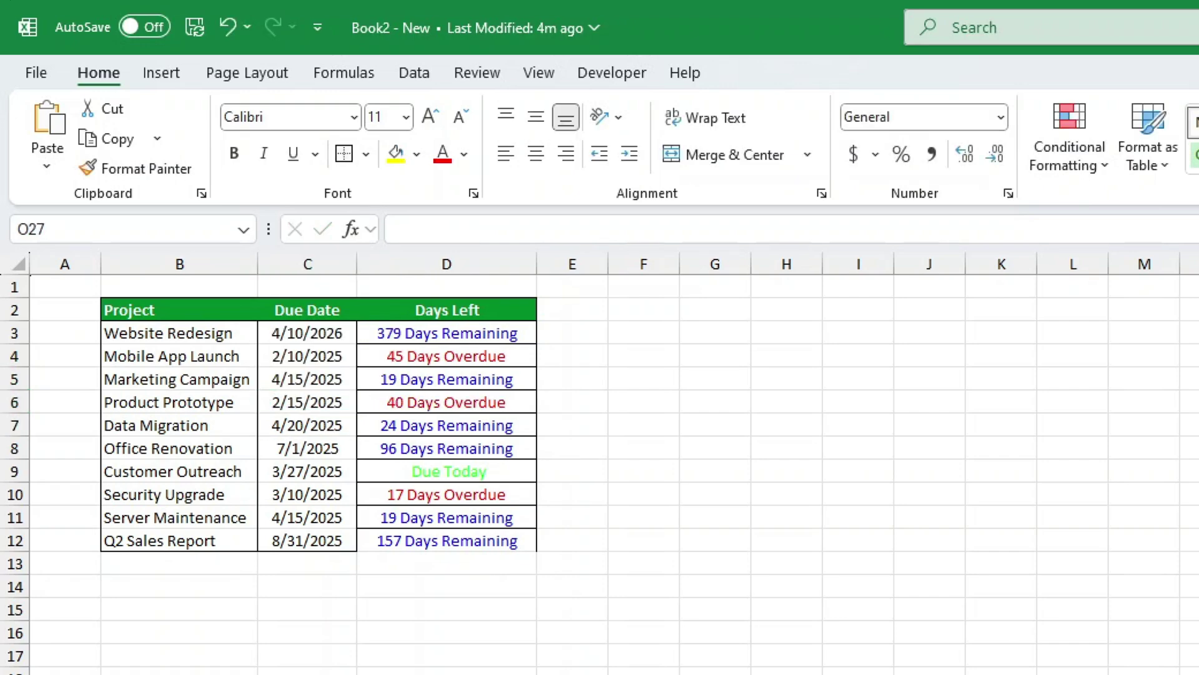
# Step: Apply Outside Borders to the selected range D3:D12
pyautogui.moveTo(491, 335); pyautogui.dragTo(461, 535)
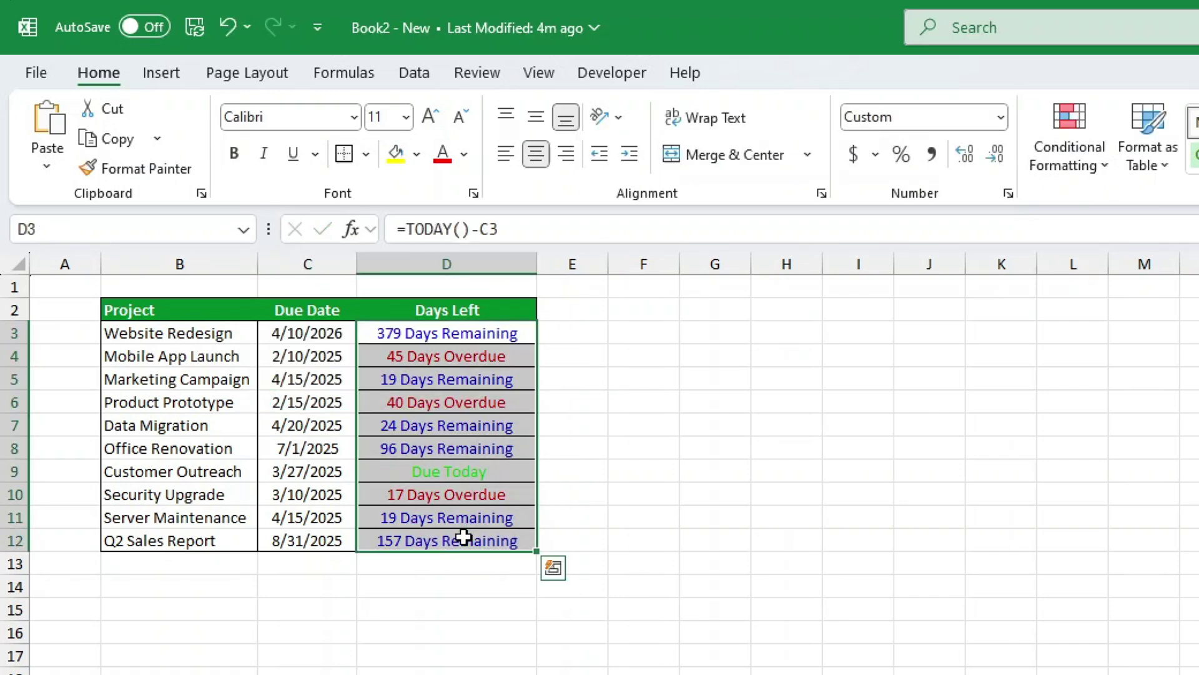
pyautogui.click(363, 155)
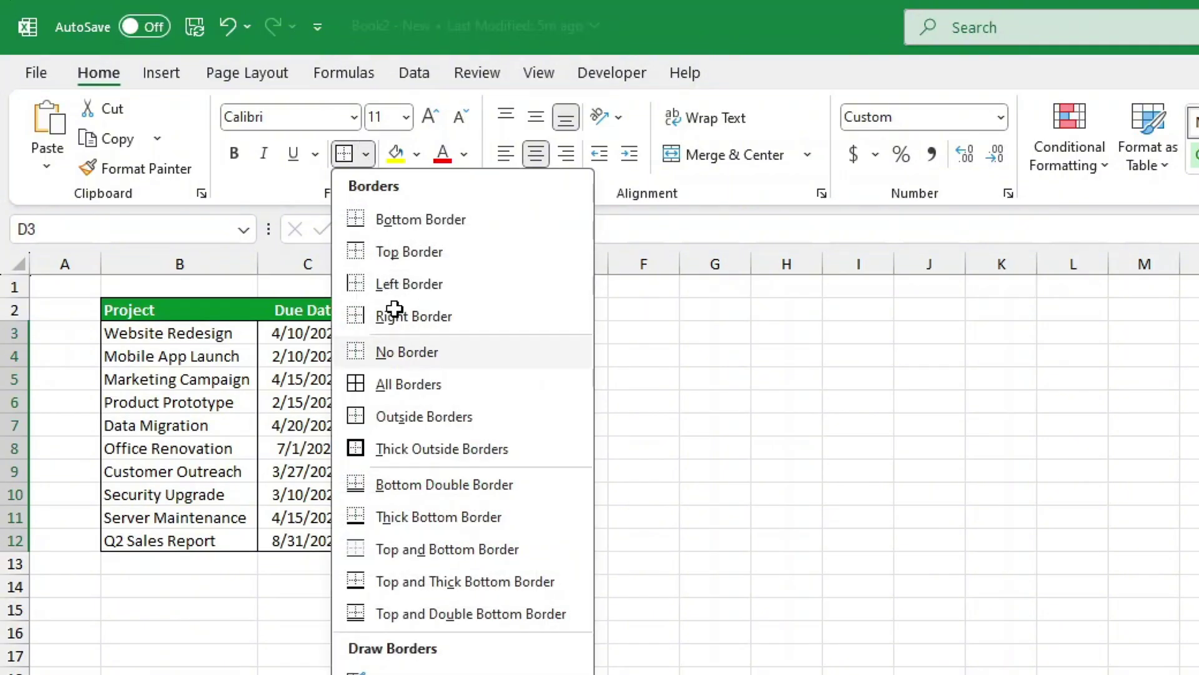
pyautogui.click(405, 417)
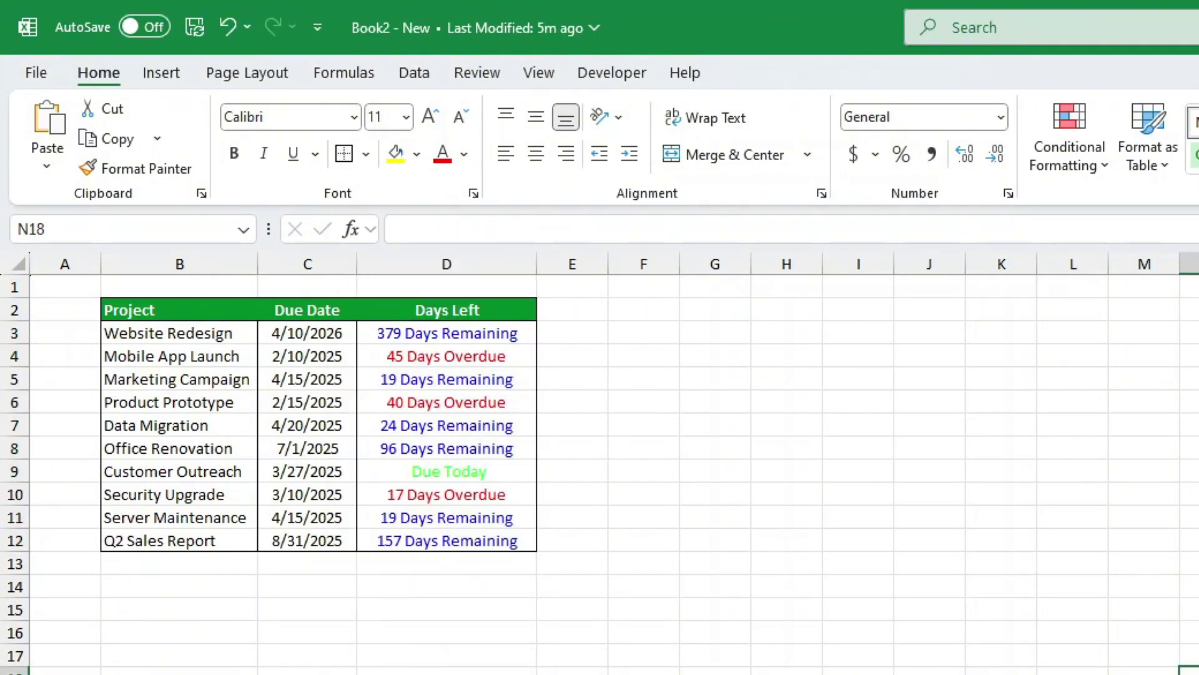